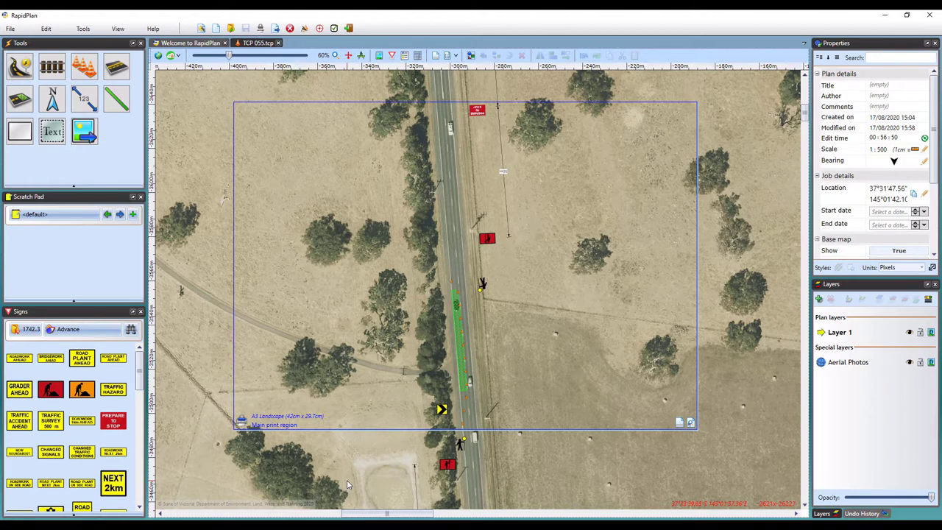
- Place an A3 Landscape print region just below the main print region
{"action": "scroll", "coordinate": [347, 480], "scroll_direction": "down", "scroll_amount": 4}
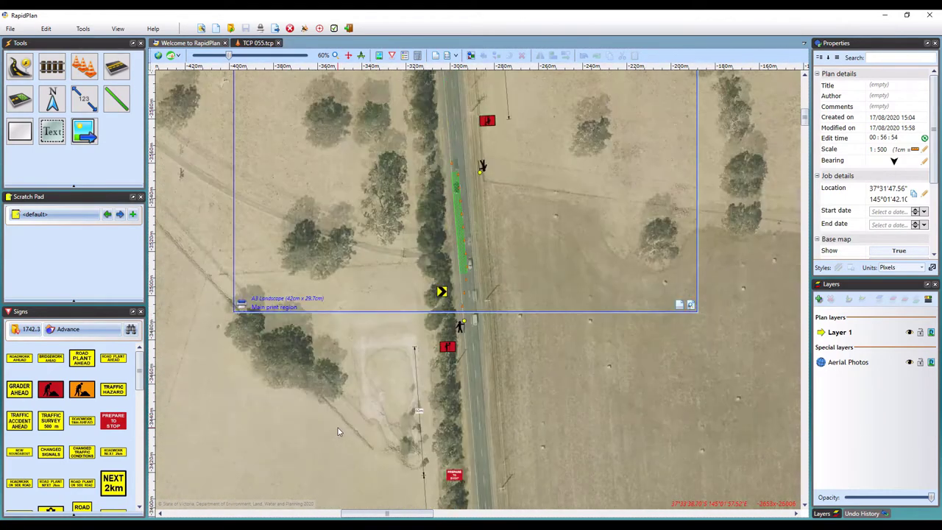
{"action": "scroll", "coordinate": [337, 431], "scroll_direction": "up", "scroll_amount": 9}
{"action": "scroll", "coordinate": [338, 431], "scroll_direction": "down", "scroll_amount": 8}
{"action": "scroll", "coordinate": [338, 431], "scroll_direction": "up", "scroll_amount": 1}
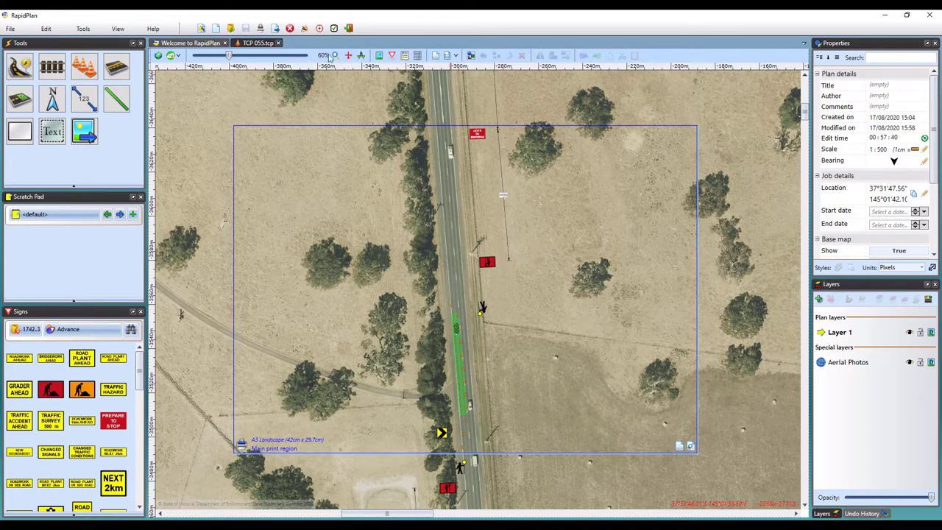
{"action": "left_click", "coordinate": [455, 57]}
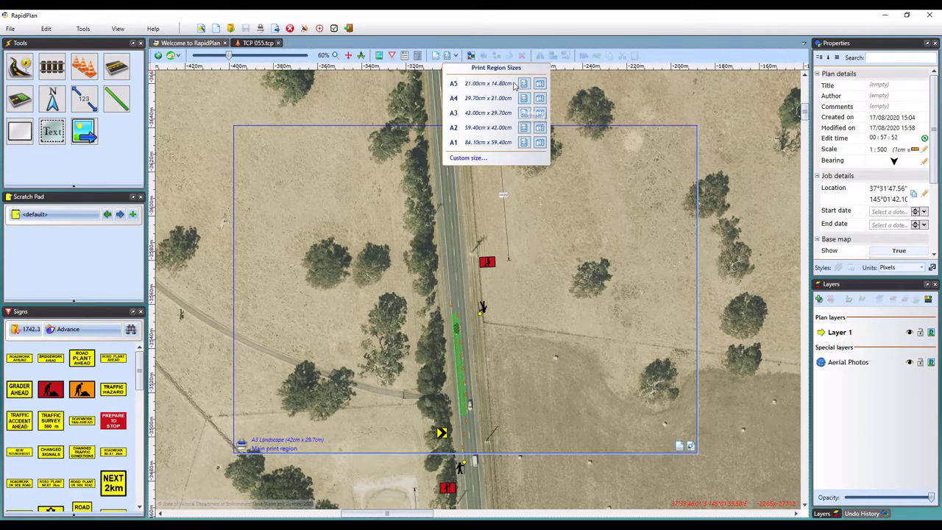
{"action": "left_click", "coordinate": [539, 115]}
{"action": "scroll", "coordinate": [420, 302], "scroll_direction": "down", "scroll_amount": 3}
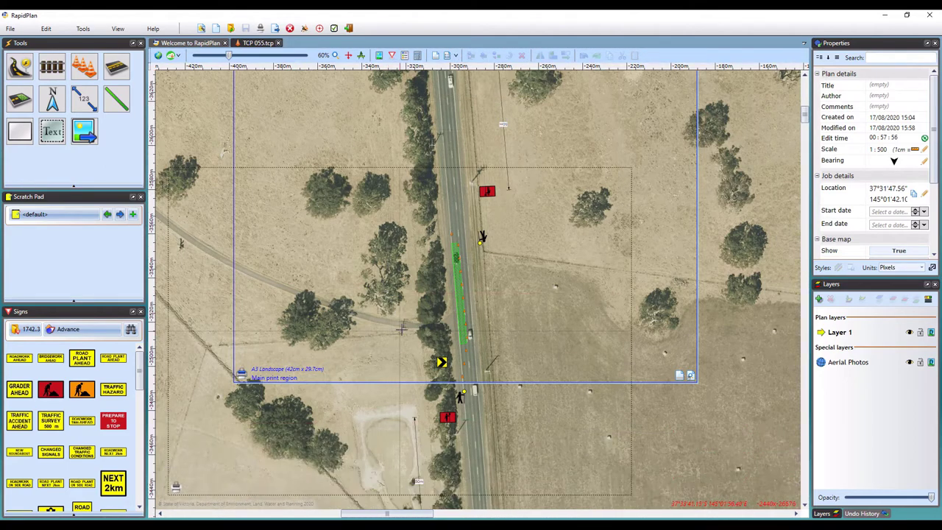
{"action": "scroll", "coordinate": [420, 303], "scroll_direction": "down", "scroll_amount": 5}
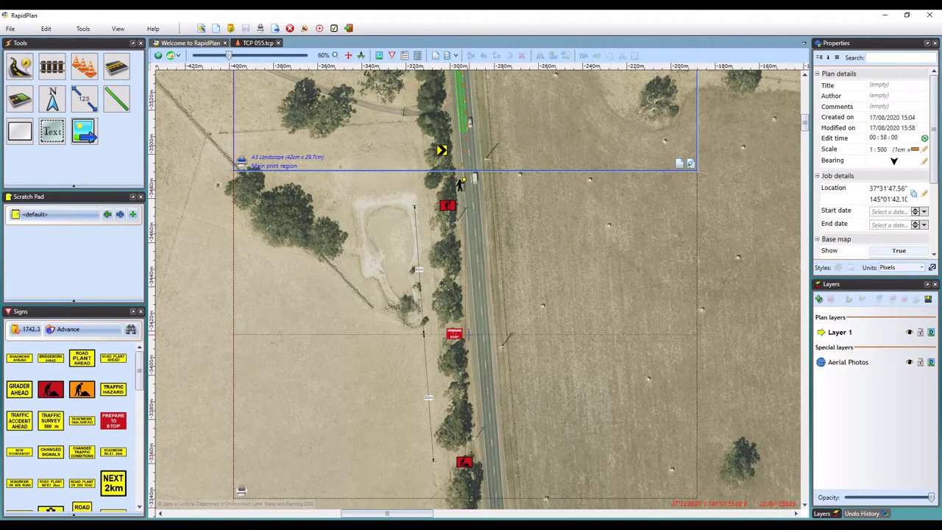
{"action": "left_click", "coordinate": [465, 335]}
- Place a second A3 Landscape print region just above the main region
{"action": "scroll", "coordinate": [465, 335], "scroll_direction": "up", "scroll_amount": 7}
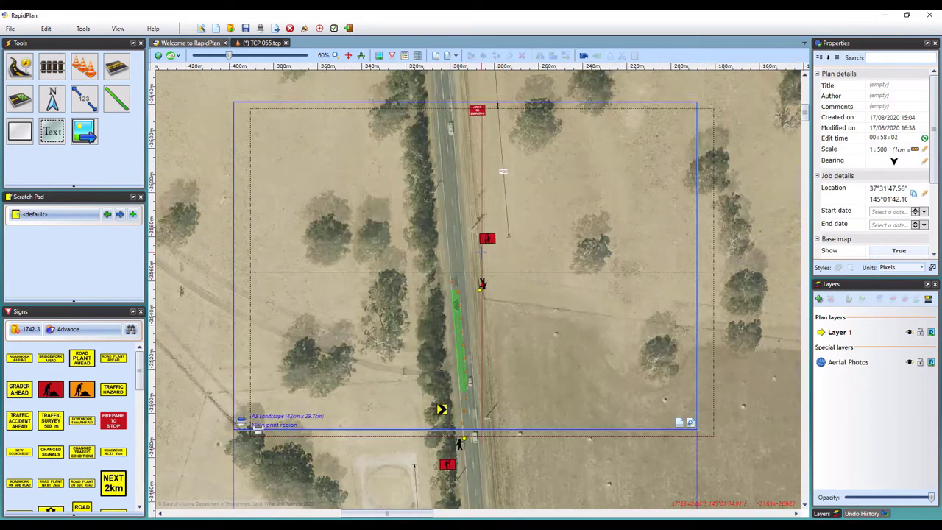
{"action": "scroll", "coordinate": [480, 252], "scroll_direction": "up", "scroll_amount": 8}
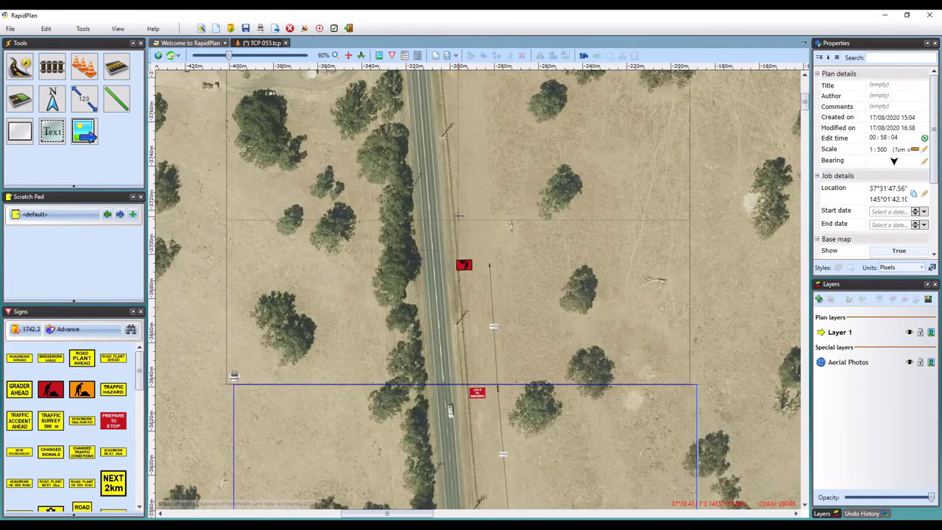
{"action": "left_click", "coordinate": [464, 215]}
{"action": "scroll", "coordinate": [435, 265], "scroll_direction": "down", "scroll_amount": 1}
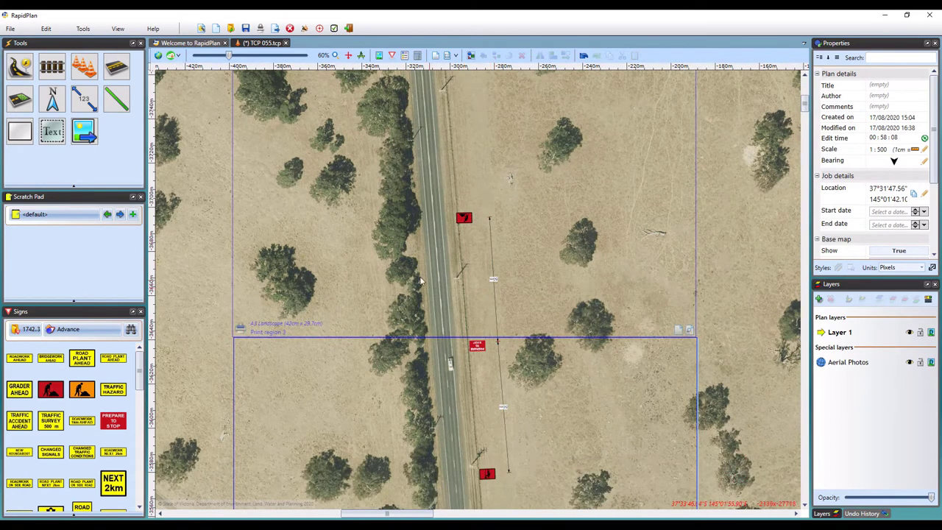
{"action": "scroll", "coordinate": [421, 280], "scroll_direction": "down", "scroll_amount": 3}
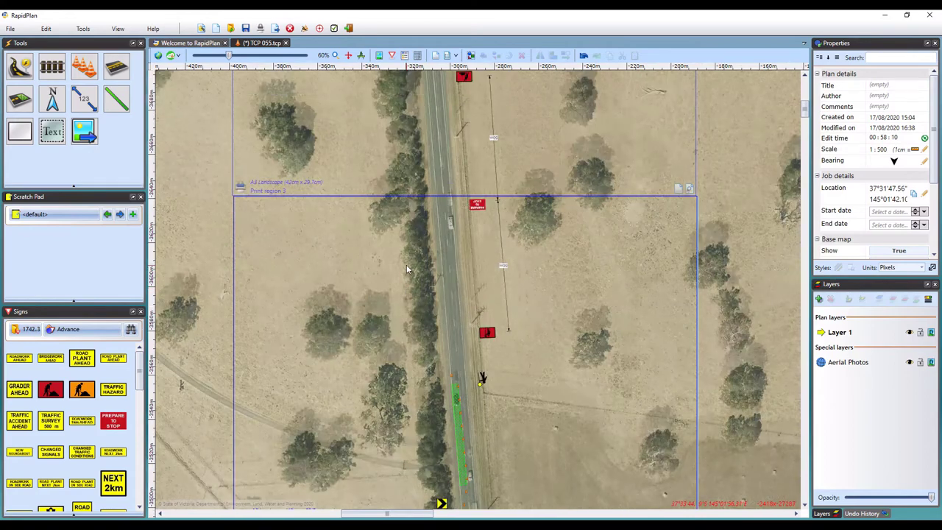
{"action": "left_click", "coordinate": [246, 192]}
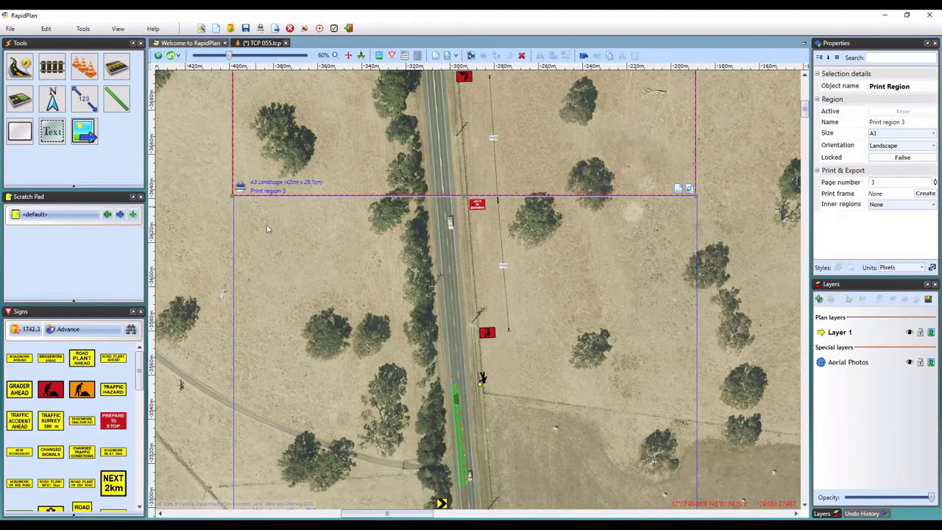
{"action": "scroll", "coordinate": [291, 269], "scroll_direction": "down", "scroll_amount": 7}
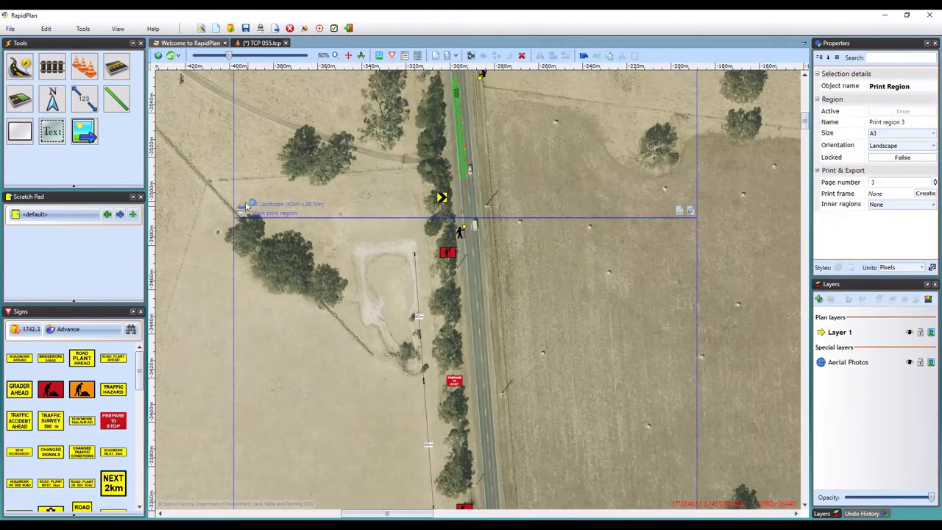
{"action": "left_click", "coordinate": [248, 209]}
{"action": "scroll", "coordinate": [270, 449], "scroll_direction": "down", "scroll_amount": 2}
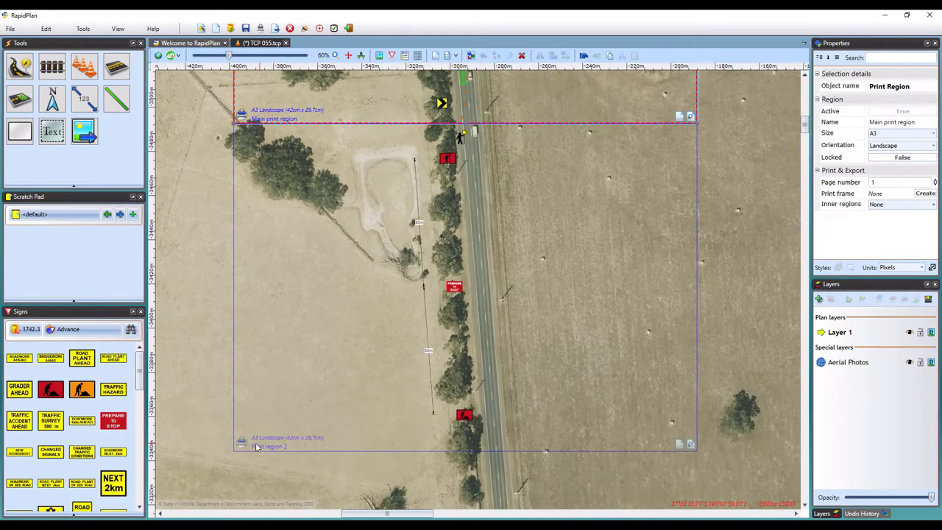
{"action": "left_click", "coordinate": [269, 447]}
{"action": "scroll", "coordinate": [335, 353], "scroll_direction": "up", "scroll_amount": 5}
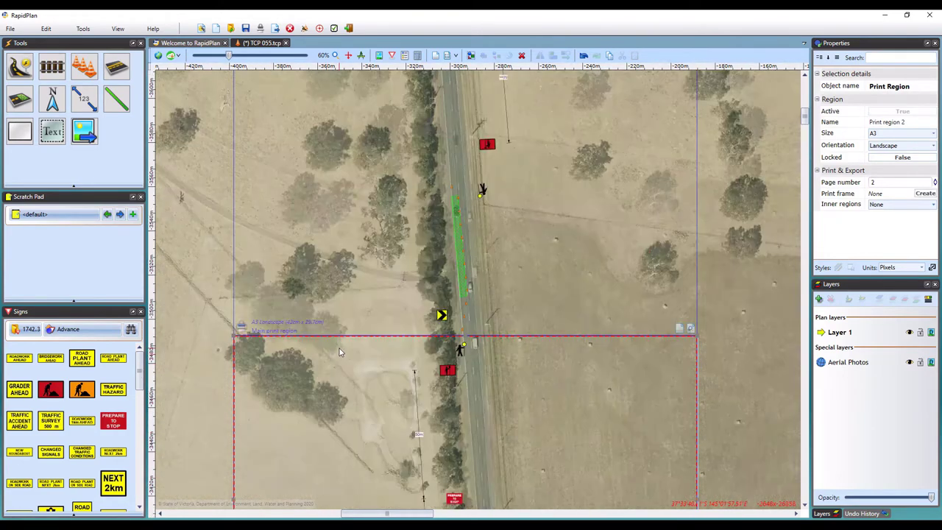
{"action": "scroll", "coordinate": [340, 348], "scroll_direction": "up", "scroll_amount": 5}
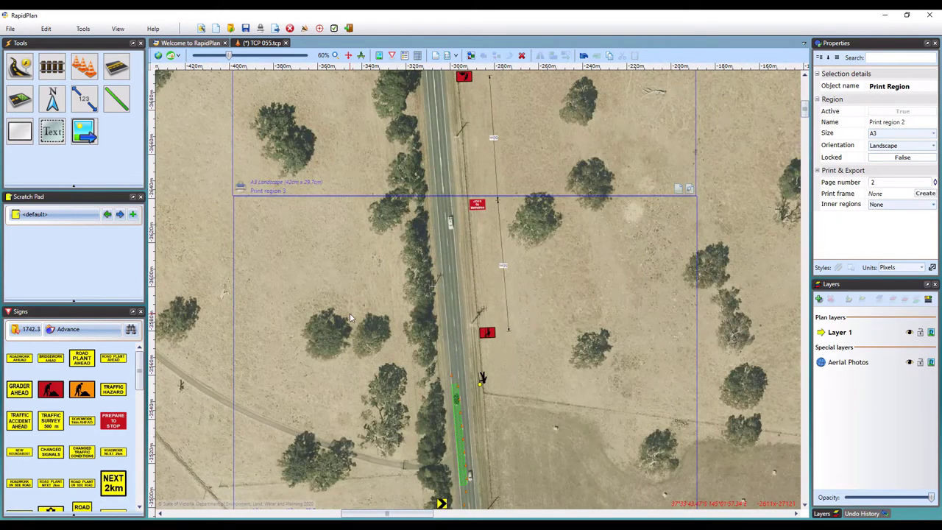
{"action": "scroll", "coordinate": [339, 259], "scroll_direction": "down", "scroll_amount": 2}
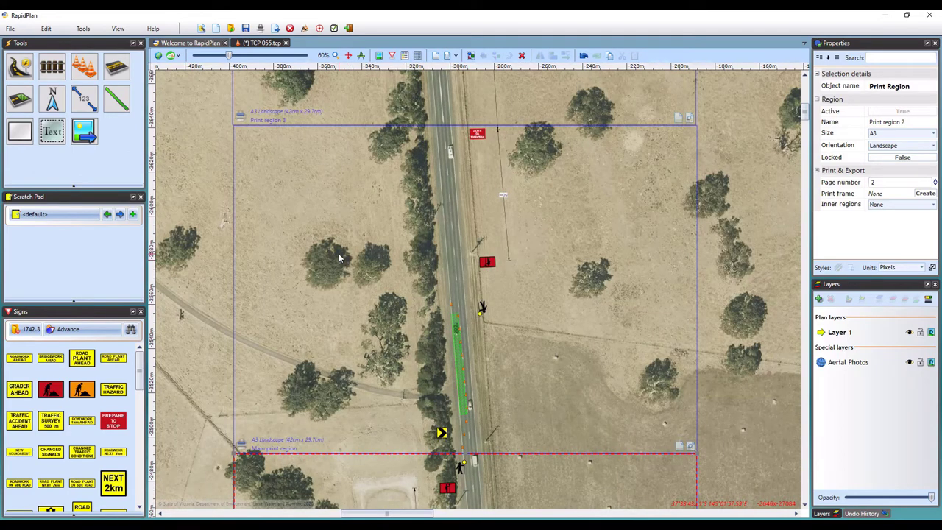
{"action": "left_click", "coordinate": [339, 253]}
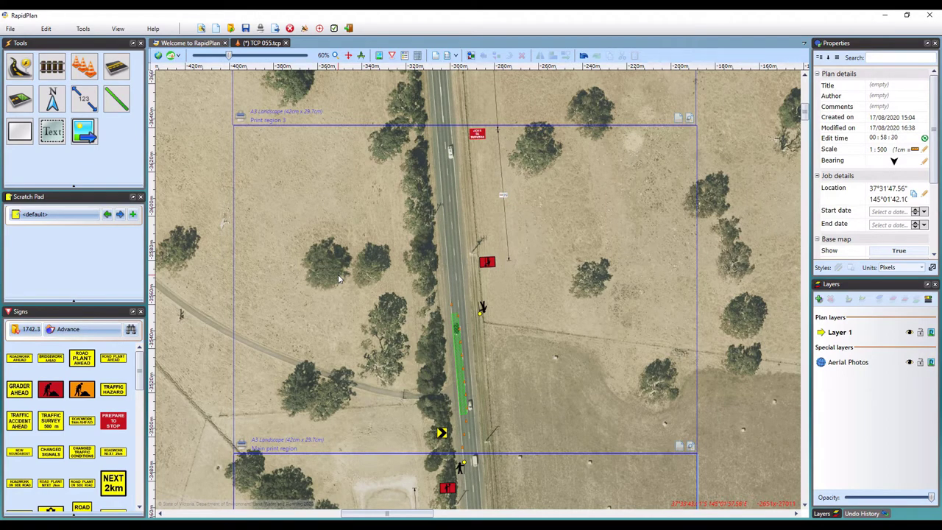
{"action": "scroll", "coordinate": [339, 278], "scroll_direction": "up", "scroll_amount": 3}
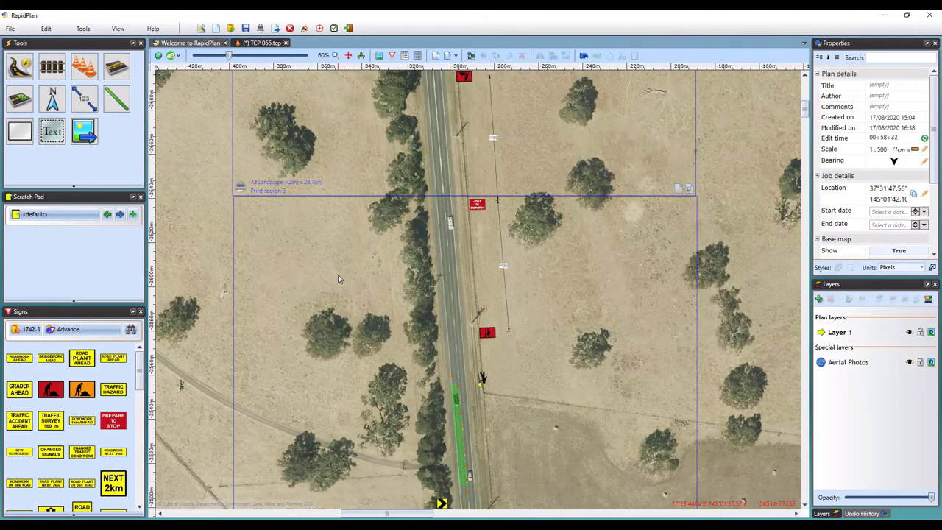
{"action": "scroll", "coordinate": [338, 278], "scroll_direction": "up", "scroll_amount": 5}
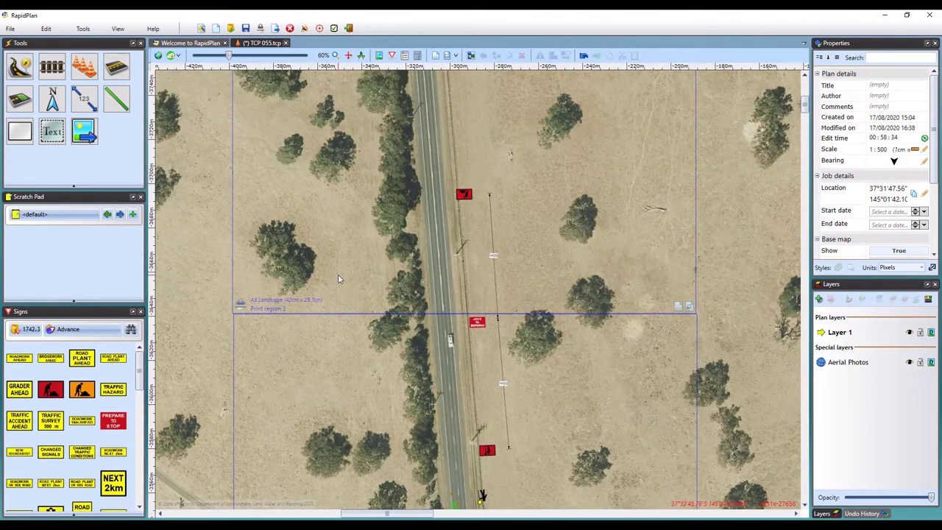
{"action": "scroll", "coordinate": [338, 278], "scroll_direction": "up", "scroll_amount": 2}
{"action": "scroll", "coordinate": [338, 278], "scroll_direction": "up", "scroll_amount": 1}
{"action": "scroll", "coordinate": [338, 278], "scroll_direction": "down", "scroll_amount": 3}
- Rename the upper print region to 'Start'
{"action": "left_click", "coordinate": [248, 301]}
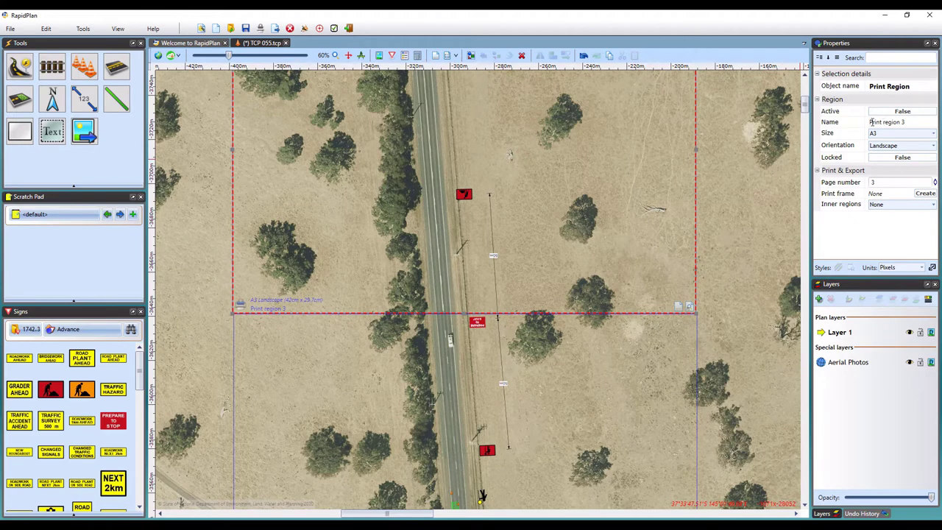
{"action": "left_click", "coordinate": [912, 123]}
{"action": "type", "text": "Start"}
{"action": "scroll", "coordinate": [316, 311], "scroll_direction": "down", "scroll_amount": 3}
{"action": "scroll", "coordinate": [317, 310], "scroll_direction": "down", "scroll_amount": 3}
- Rename the Main print region to 'Middle'
{"action": "left_click", "coordinate": [243, 401]}
{"action": "left_click", "coordinate": [903, 122]}
{"action": "type", "text": "Middle"}
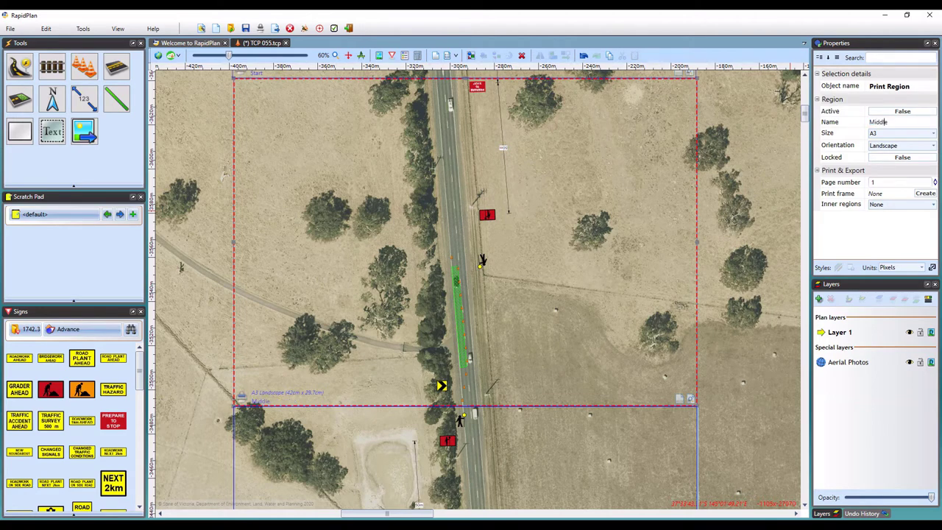
{"action": "scroll", "coordinate": [275, 336], "scroll_direction": "down", "scroll_amount": 8}
- Rename the lower print region, Print region 2, to 'End'
{"action": "left_click", "coordinate": [241, 396]}
{"action": "left_click", "coordinate": [899, 123]}
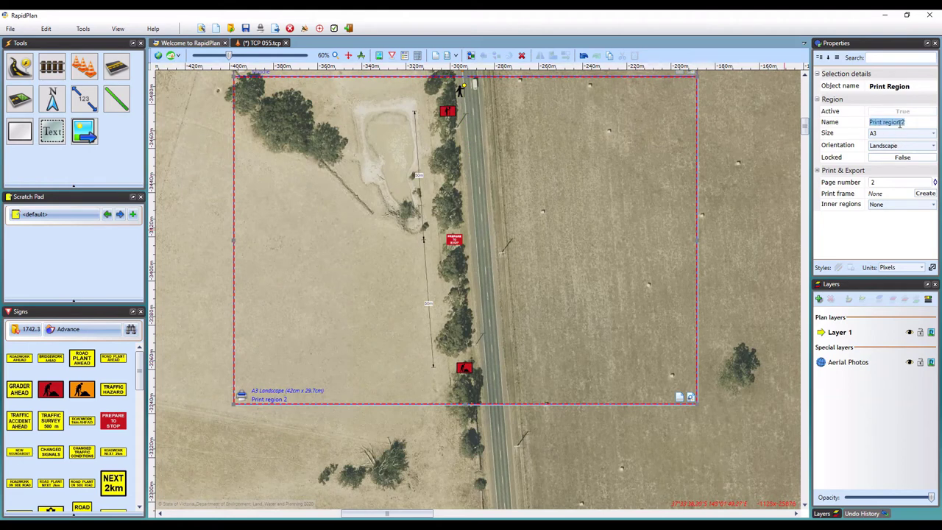
{"action": "type", "text": "End"}
{"action": "left_click", "coordinate": [740, 239]}
{"action": "left_click", "coordinate": [21, 31]}
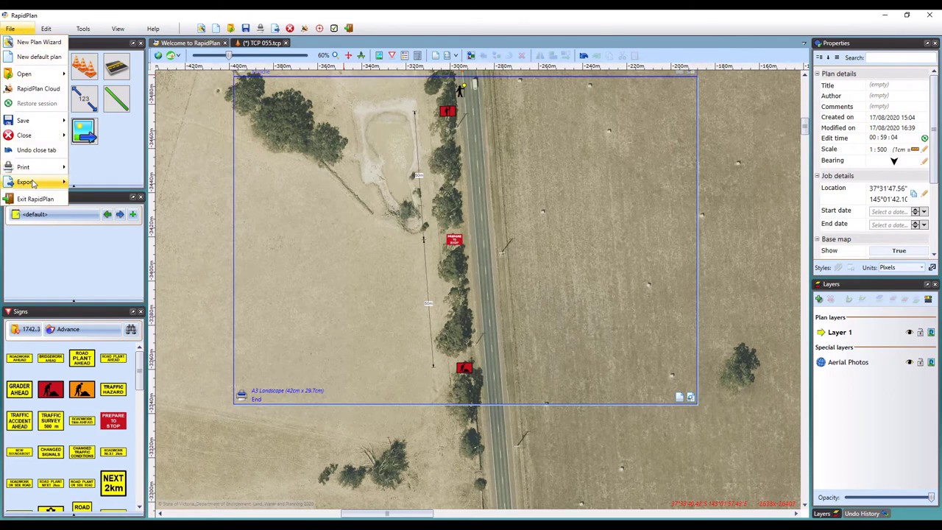
- Add the open plan TCP 055.tcp to a Batch Export, with its End, Middle and Start pages
{"action": "mouse_move", "coordinate": [45, 181]}
{"action": "left_click", "coordinate": [103, 213]}
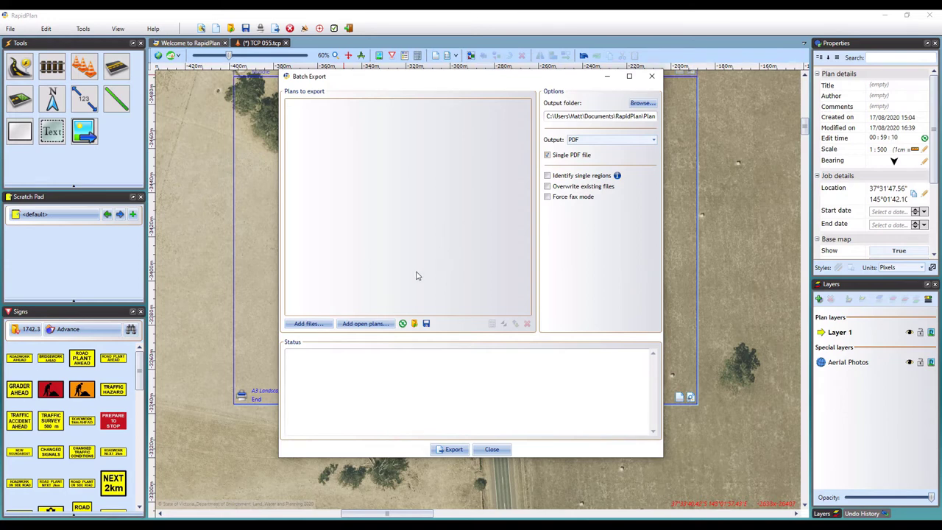
{"action": "left_click", "coordinate": [380, 328]}
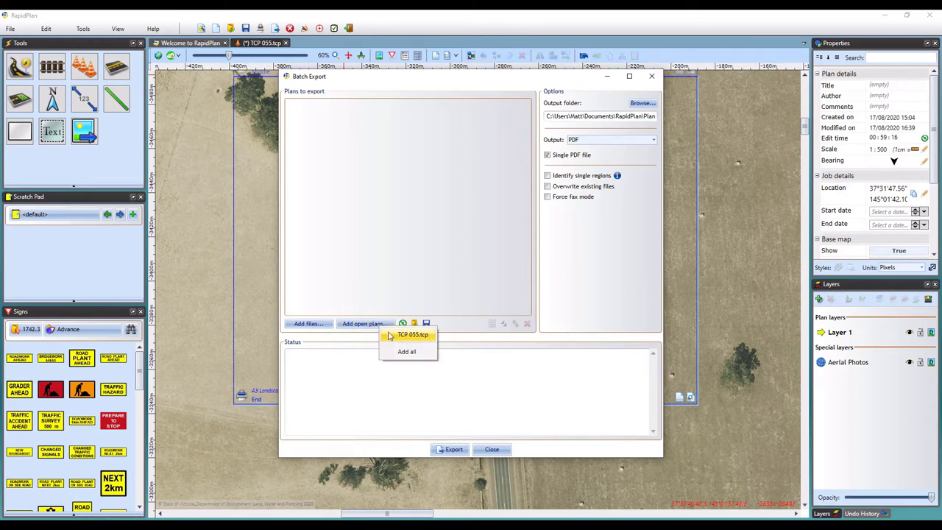
{"action": "left_click", "coordinate": [414, 335]}
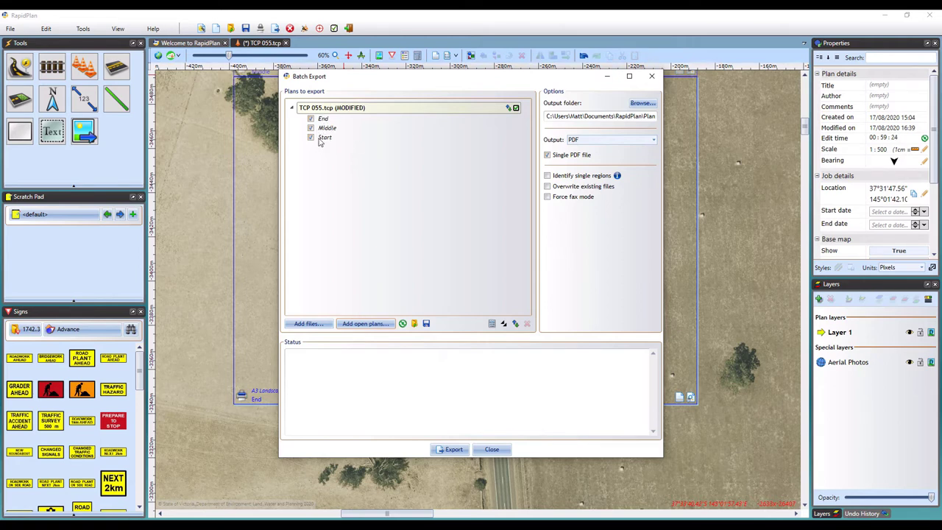
- Move Start to the top of the page order and export a single PDF named TCP 055
{"action": "mouse_move", "coordinate": [329, 141]}
{"action": "left_mouse_down"}
{"action": "mouse_move", "coordinate": [331, 121]}
{"action": "mouse_move", "coordinate": [326, 131]}
{"action": "left_mouse_up"}
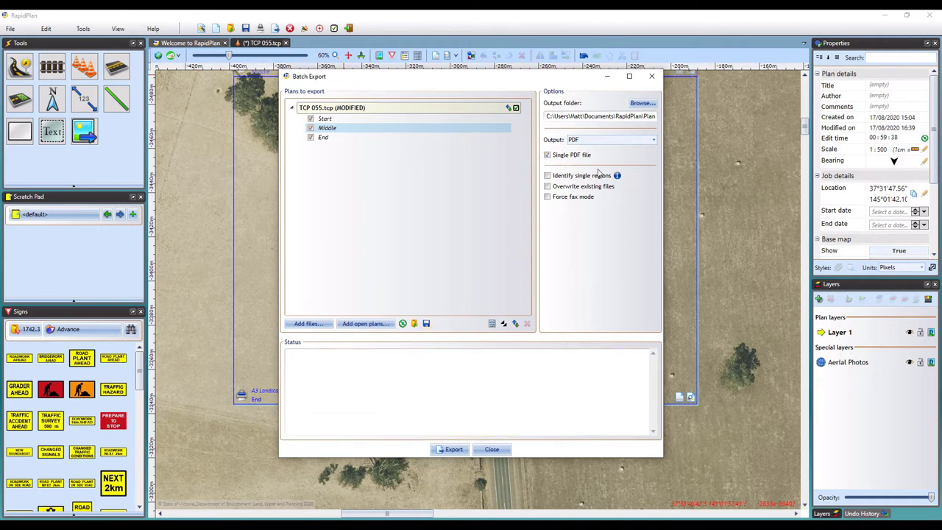
{"action": "left_click", "coordinate": [450, 450]}
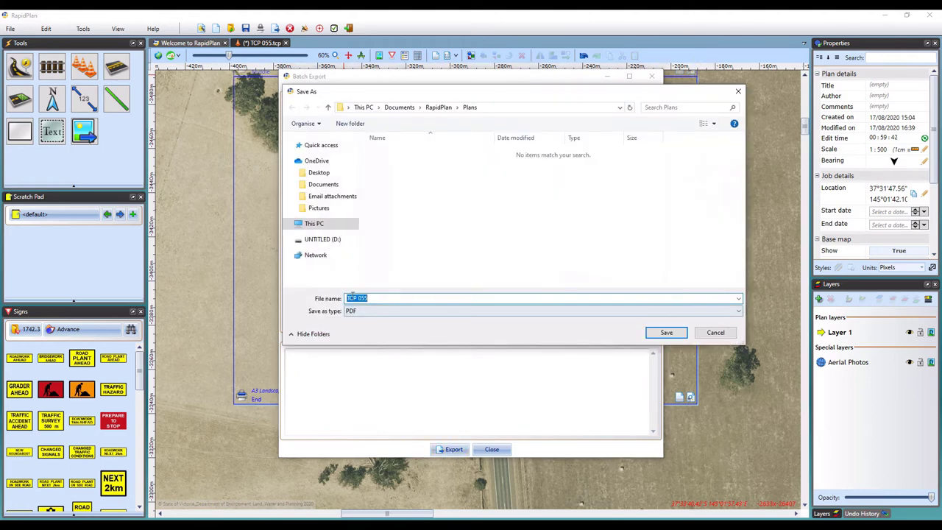
{"action": "left_click", "coordinate": [667, 333]}
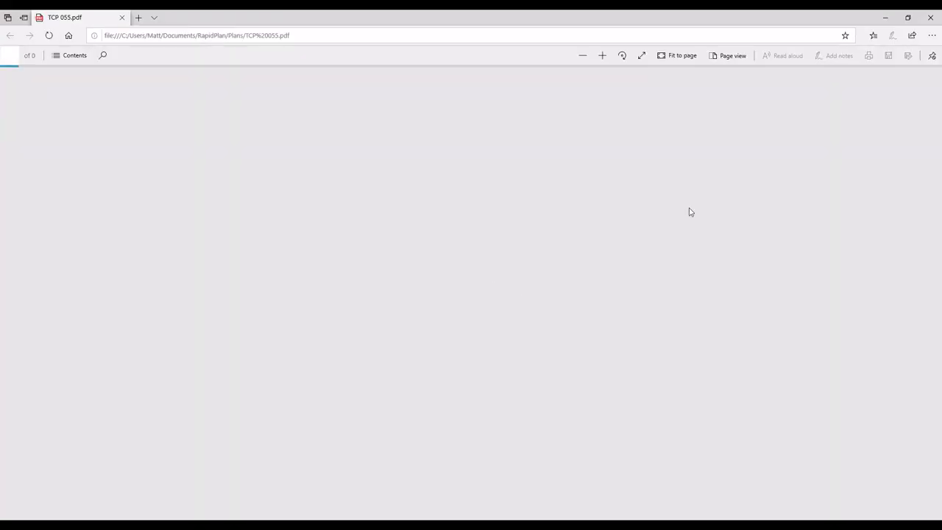
{"action": "scroll", "coordinate": [861, 227], "scroll_direction": "down", "scroll_amount": 6}
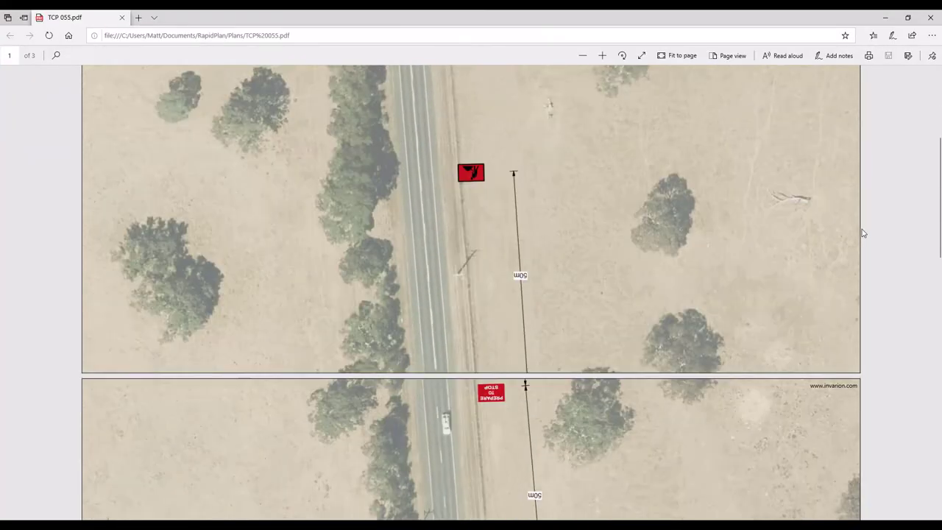
{"action": "scroll", "coordinate": [768, 202], "scroll_direction": "down", "scroll_amount": 1}
{"action": "scroll", "coordinate": [768, 203], "scroll_direction": "down", "scroll_amount": 15}
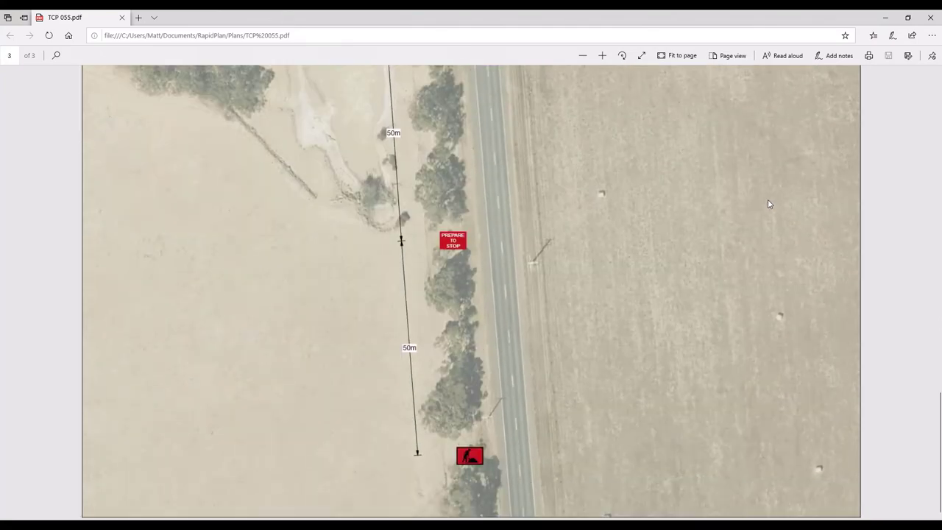
{"action": "scroll", "coordinate": [768, 204], "scroll_direction": "up", "scroll_amount": 10}
{"action": "scroll", "coordinate": [768, 204], "scroll_direction": "up", "scroll_amount": 7}
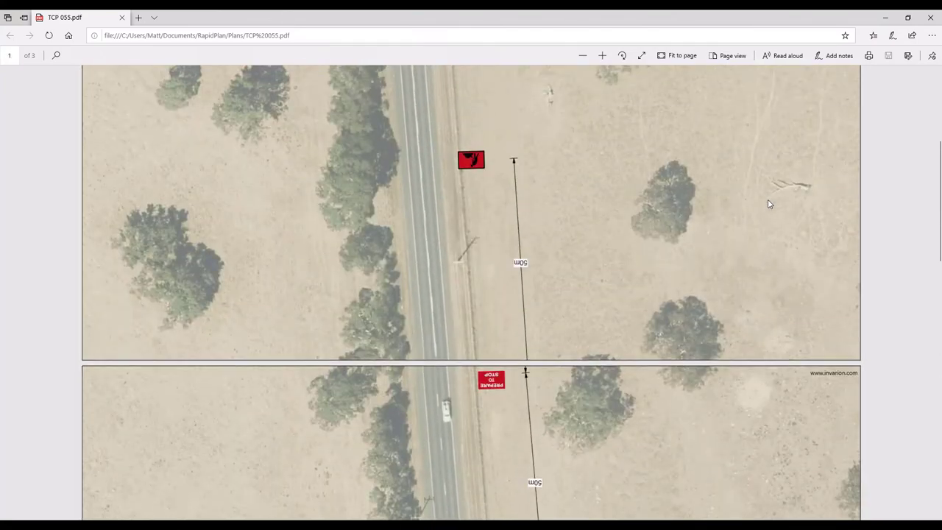